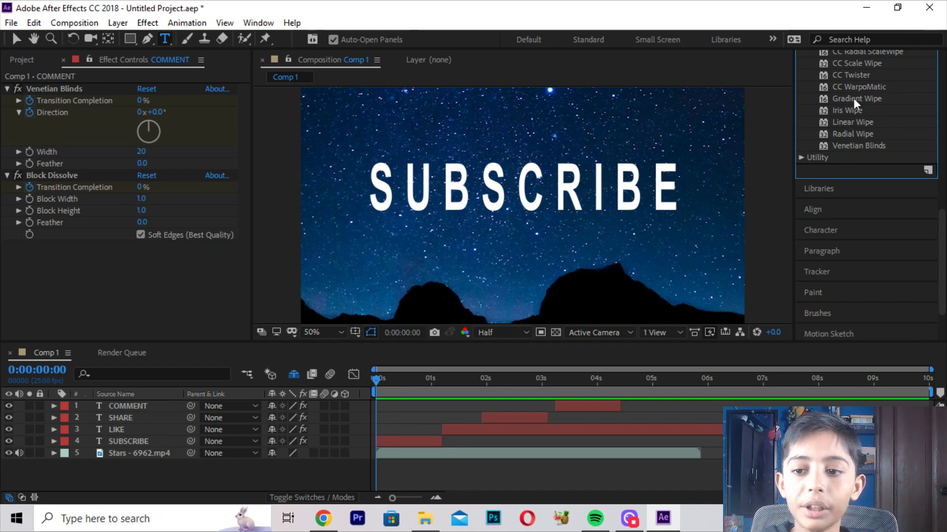
- Delete the COMMENT, LIKE, SHARE and SUBSCRIBE text layers one by one, keeping Stars - 6962.mp4
{"action": "left_click", "coordinate": [19, 39]}
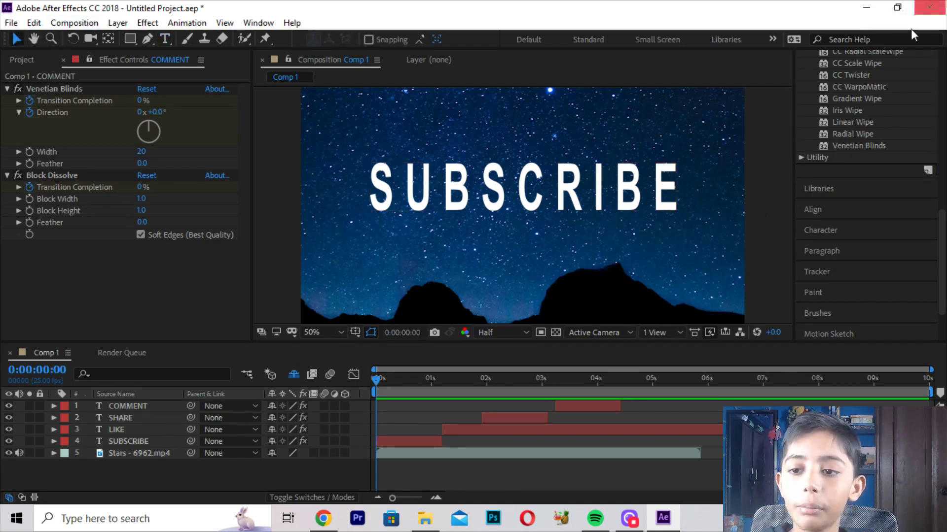
{"action": "left_click", "coordinate": [144, 406]}
{"action": "key", "text": "Delete"}
{"action": "left_click", "coordinate": [130, 418]}
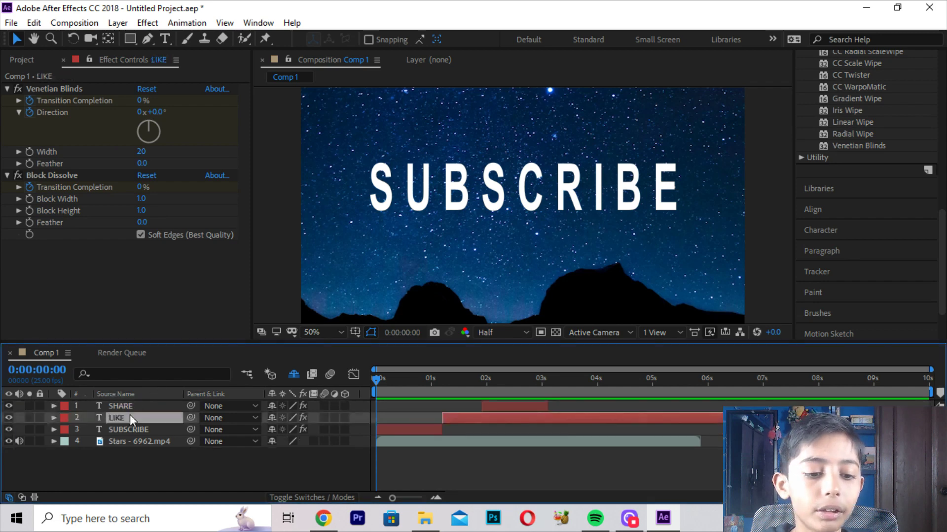
{"action": "key", "text": "Delete"}
{"action": "left_click", "coordinate": [129, 410]}
{"action": "key", "text": "Delete"}
{"action": "left_click", "coordinate": [128, 410]}
{"action": "key", "text": "Delete"}
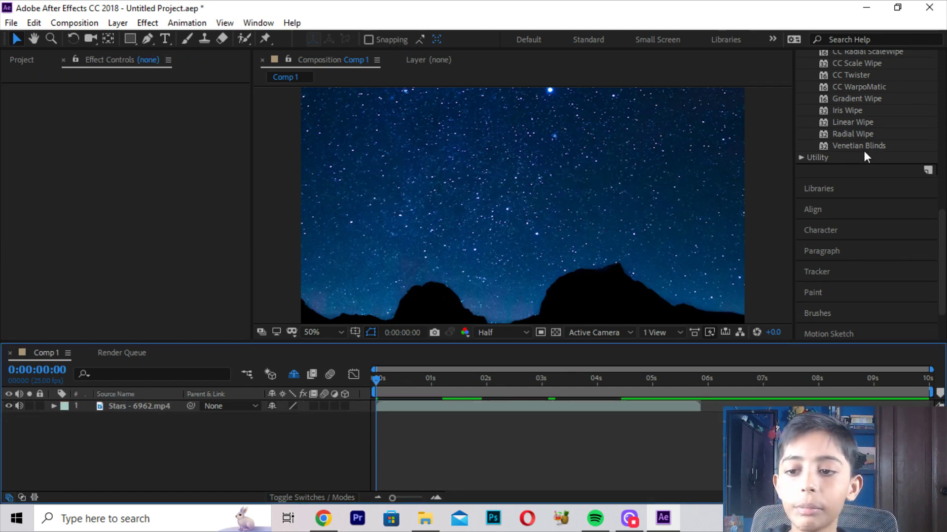
- Scroll up to the Transition folder in Effects & Presets and select CC Jaws
{"action": "scroll", "coordinate": [864, 153], "scroll_direction": "up", "scroll_amount": 3}
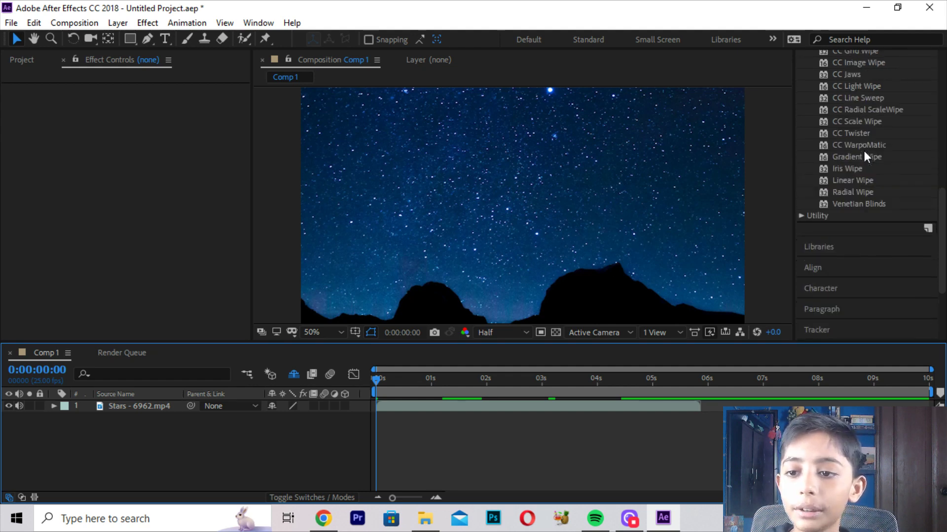
{"action": "scroll", "coordinate": [864, 153], "scroll_direction": "up", "scroll_amount": 3}
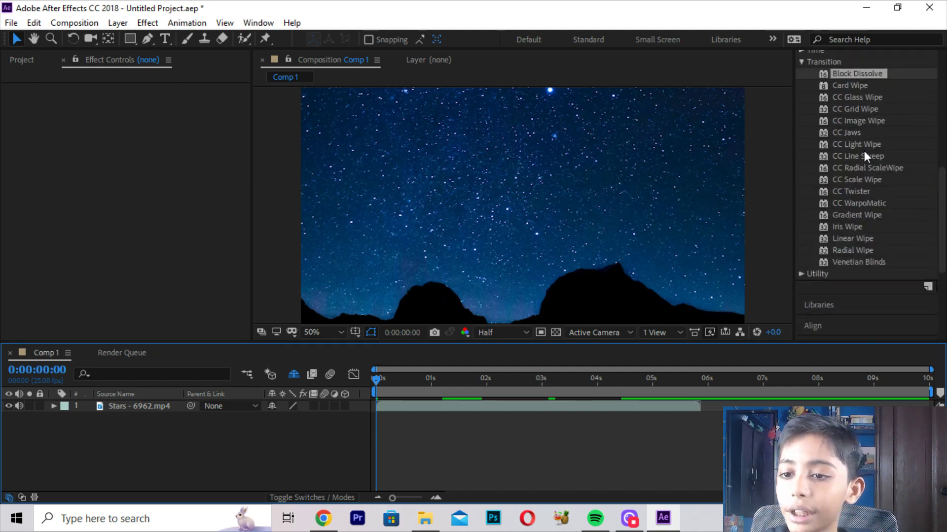
{"action": "left_click", "coordinate": [902, 133]}
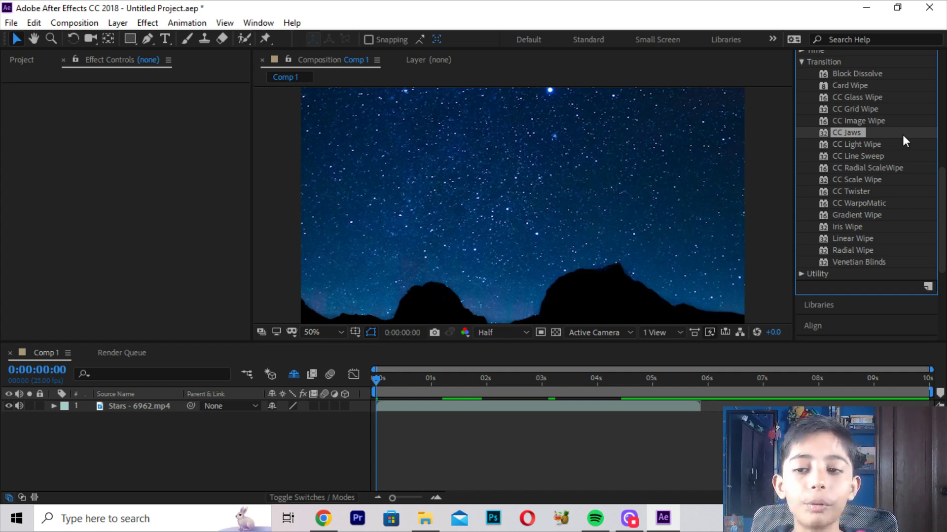
- Create a 'LOVE YOU ALL' text layer and drag it to the centre of the frame
{"action": "left_click", "coordinate": [168, 39]}
{"action": "left_click", "coordinate": [329, 123]}
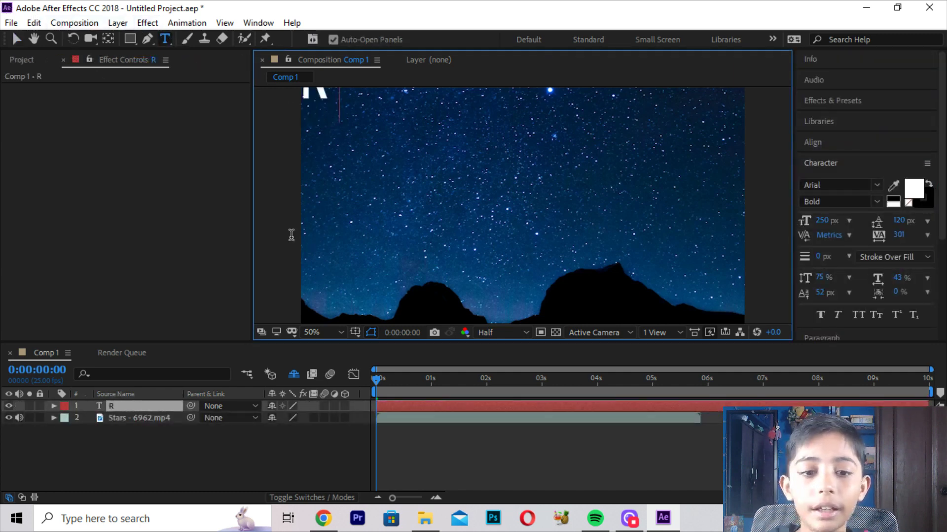
{"action": "type", "text": "LOVE"}
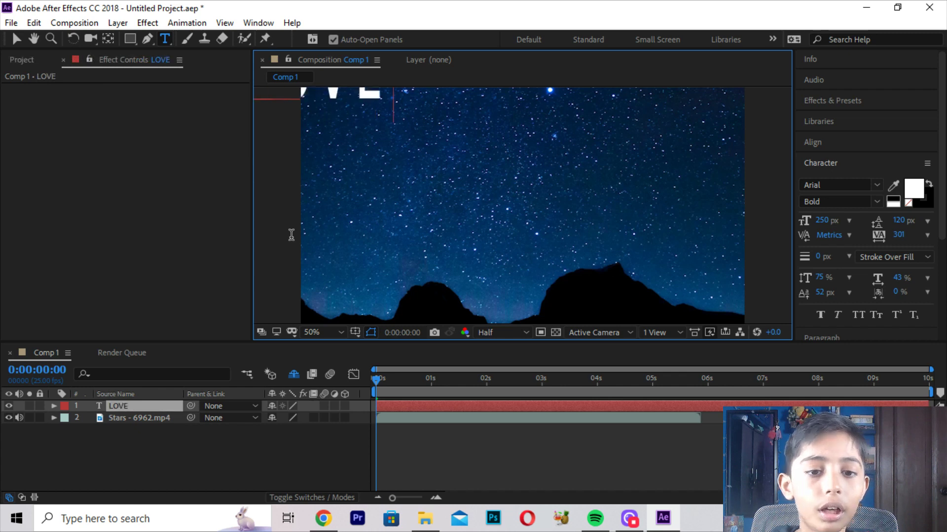
{"action": "type", "text": " YOU ALL"}
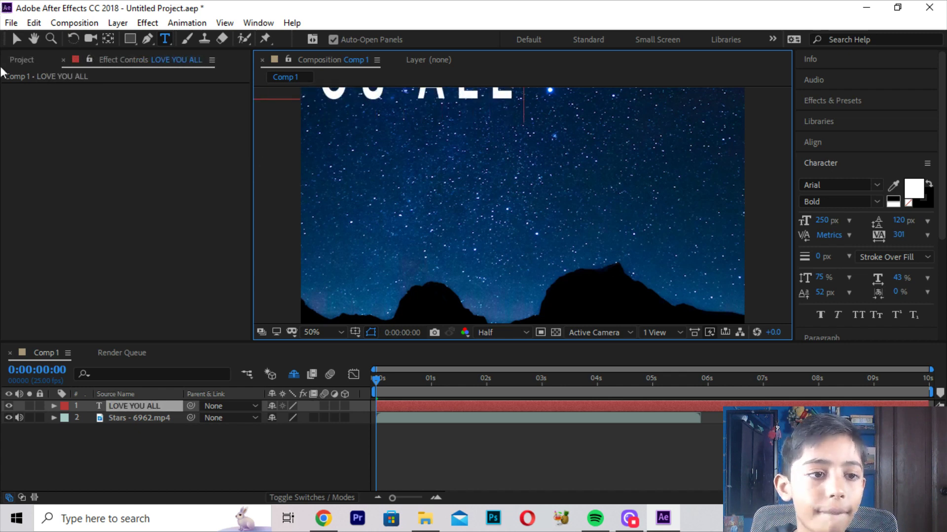
{"action": "left_click", "coordinate": [17, 37]}
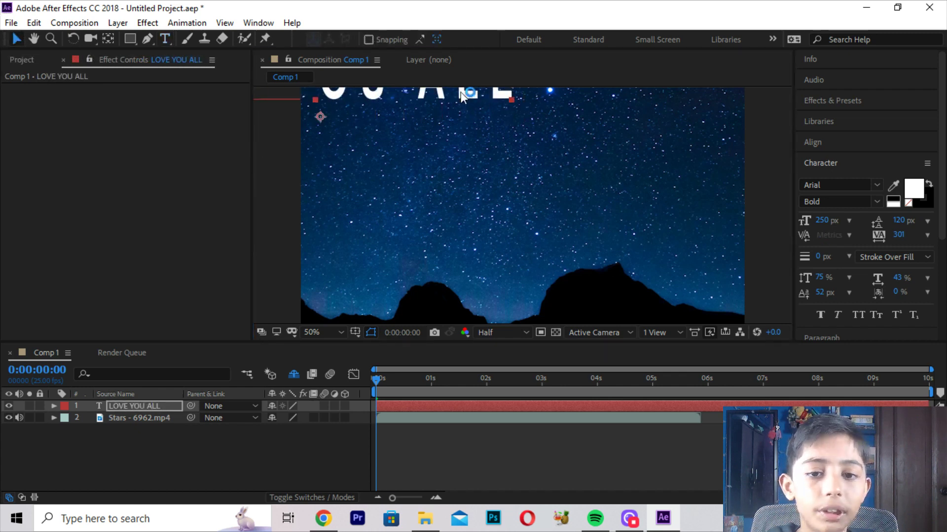
{"action": "left_click_drag", "start_coordinate": [462, 96], "coordinate": [652, 195]}
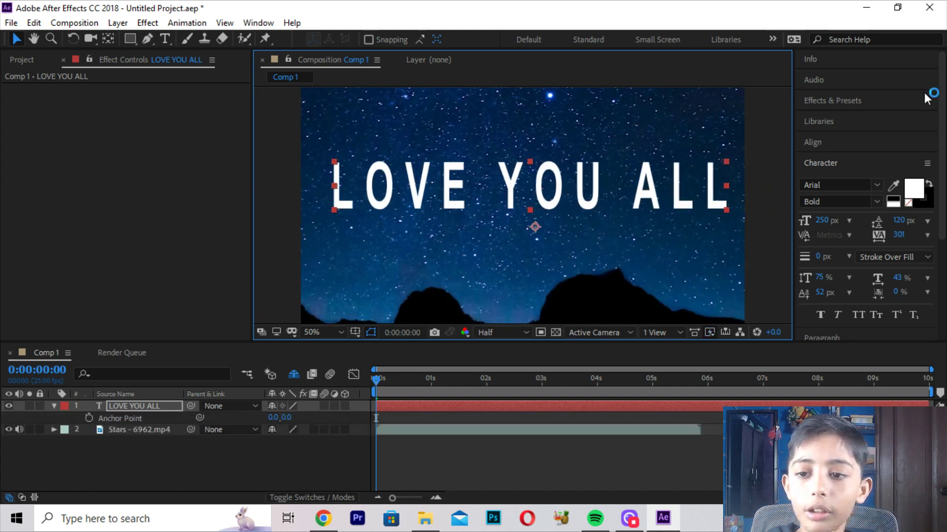
- Apply CC Jaws from Effects & Presets to the LOVE YOU ALL text layer
{"action": "left_click", "coordinate": [891, 99]}
{"action": "scroll", "coordinate": [828, 192], "scroll_direction": "down", "scroll_amount": 5}
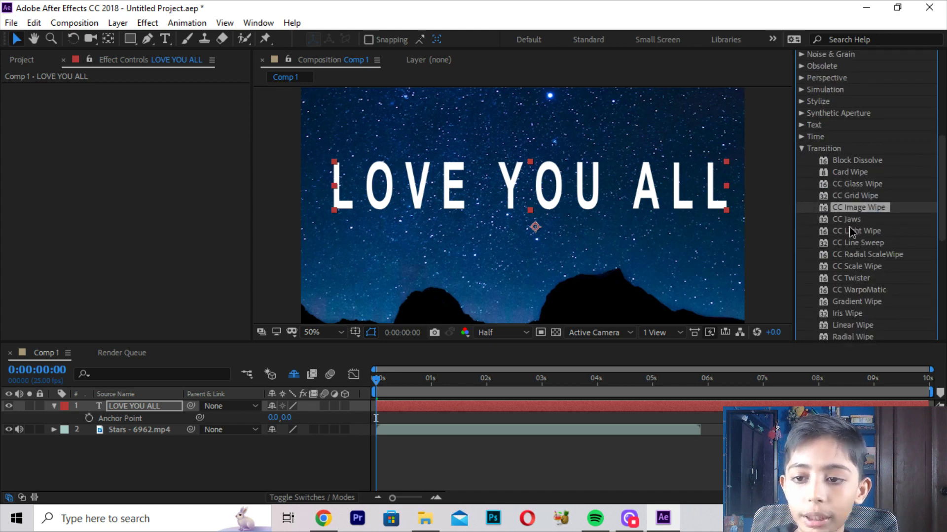
{"action": "left_click_drag", "start_coordinate": [850, 228], "coordinate": [532, 222]}
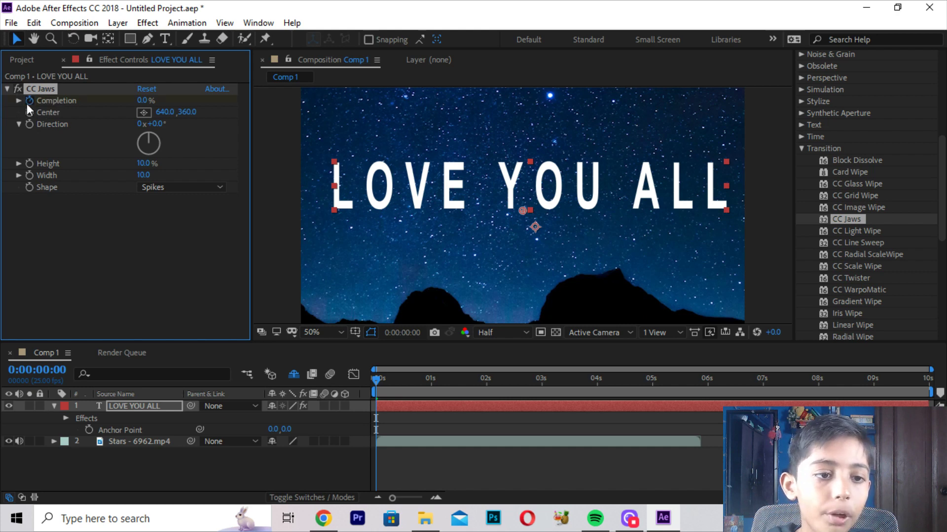
- Keyframe CC Jaws Completion from 0% to 100% and set Center X to 0
{"action": "left_click", "coordinate": [28, 101]}
{"action": "key", "text": "space"}
{"action": "key", "text": "space"}
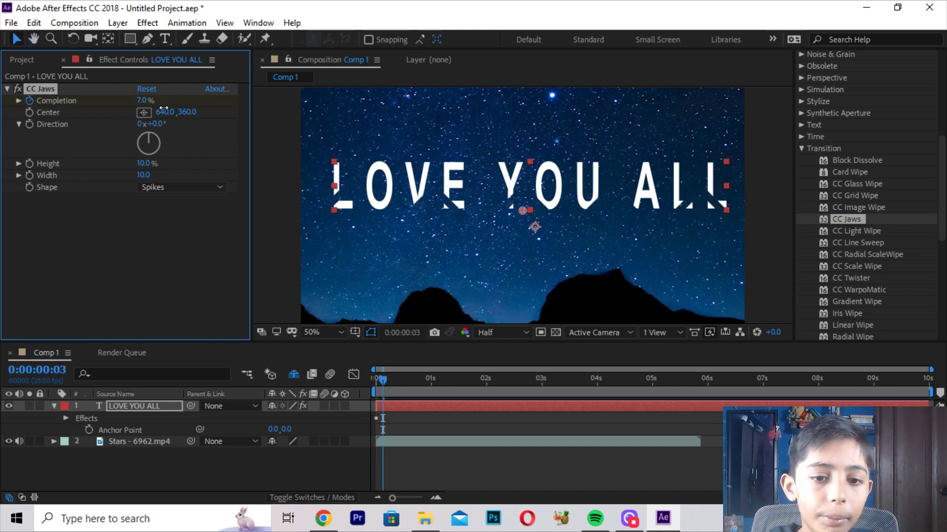
{"action": "mouse_move", "coordinate": [147, 101]}
{"action": "left_mouse_down"}
{"action": "mouse_move", "coordinate": [165, 114]}
{"action": "mouse_move", "coordinate": [141, 100]}
{"action": "mouse_move", "coordinate": [305, 140]}
{"action": "left_mouse_up"}
{"action": "left_click", "coordinate": [167, 113]}
{"action": "type", "text": "0"}
{"action": "key", "text": "Return"}
{"action": "key", "text": "Page_Down"}
{"action": "key", "text": "Page_Down"}
{"action": "key", "text": "Page_Down"}
{"action": "key", "text": "Page_Down"}
{"action": "key", "text": "Page_Down"}
{"action": "key", "text": "Page_Down"}
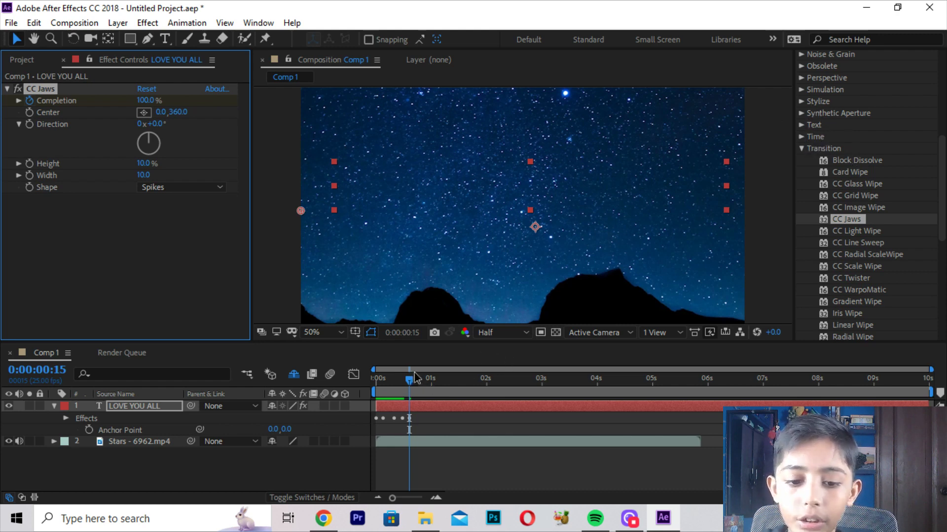
{"action": "left_click", "coordinate": [399, 389]}
{"action": "mouse_move", "coordinate": [415, 386]}
{"action": "left_mouse_down"}
{"action": "mouse_move", "coordinate": [343, 379]}
{"action": "mouse_move", "coordinate": [442, 391]}
{"action": "mouse_move", "coordinate": [315, 382]}
{"action": "left_mouse_up"}
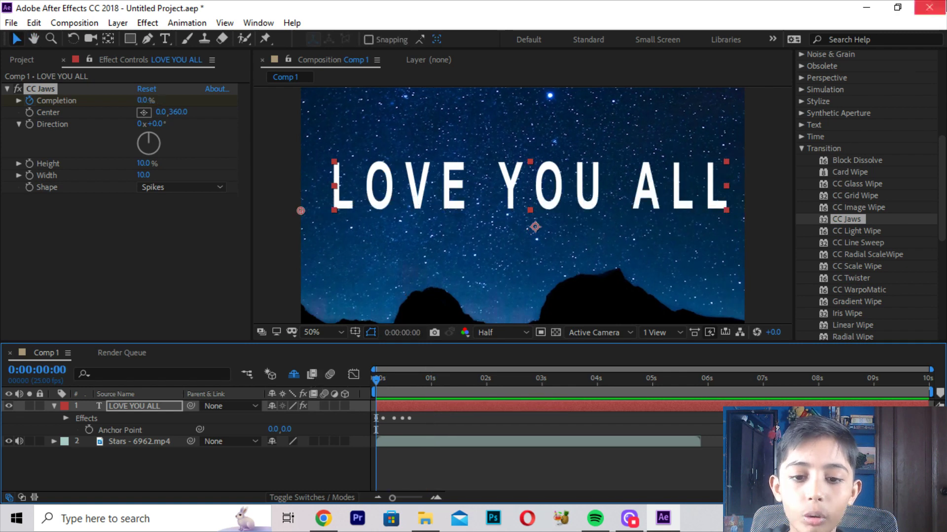
{"action": "left_click", "coordinate": [800, 147]}
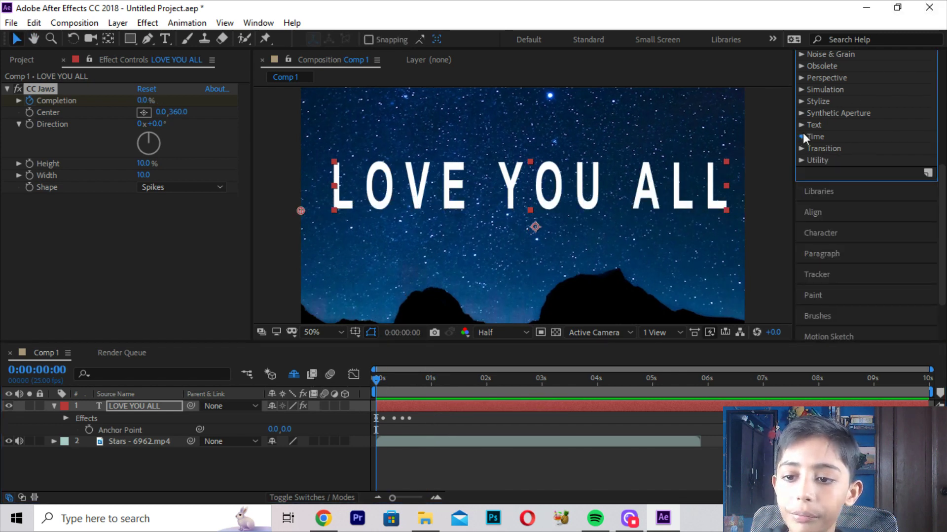
{"action": "left_click", "coordinate": [804, 136]}
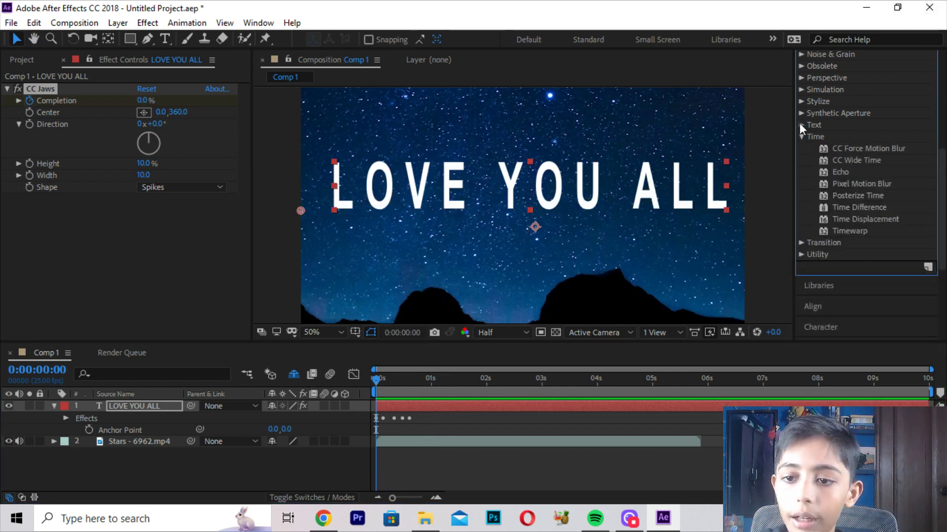
{"action": "left_click", "coordinate": [801, 125]}
{"action": "left_click", "coordinate": [801, 161]}
{"action": "left_click_drag", "start_coordinate": [838, 137], "coordinate": [651, 173]}
{"action": "left_click", "coordinate": [505, 305]}
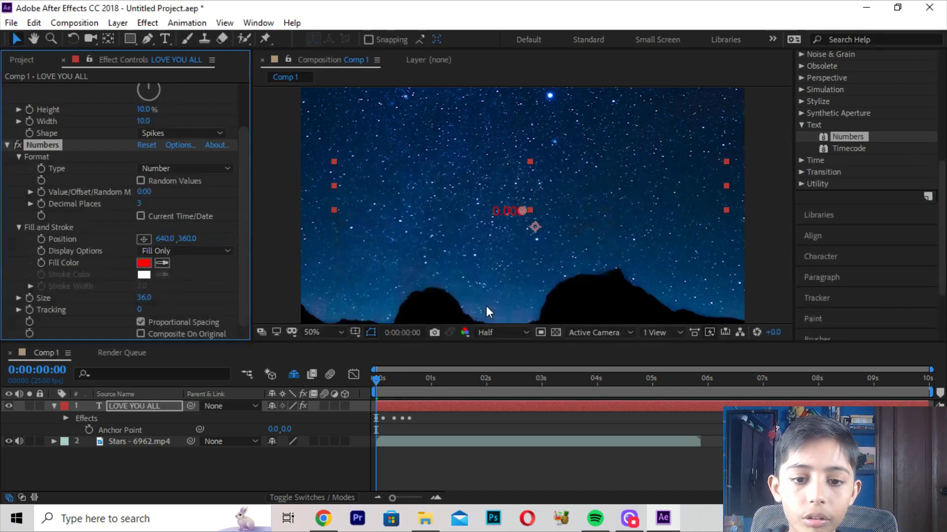
{"action": "key", "text": "space"}
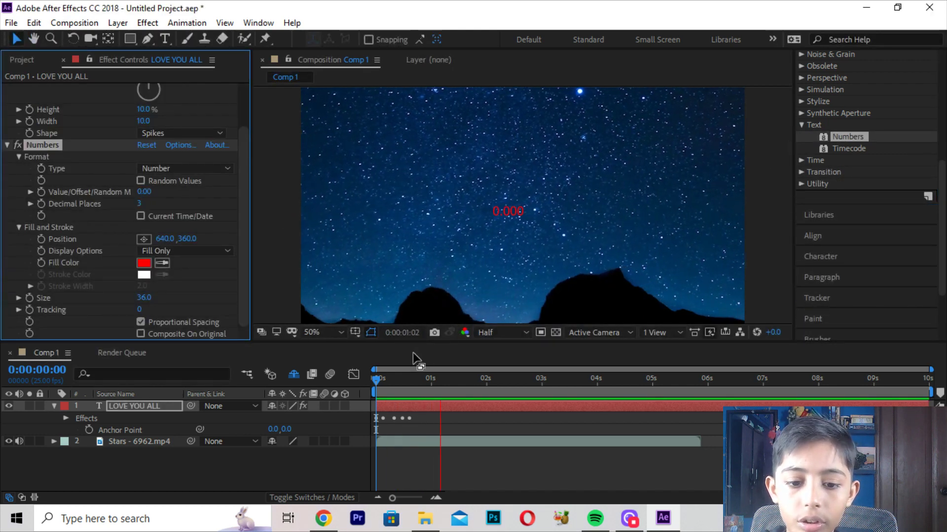
{"action": "key", "text": "space"}
{"action": "key", "text": "ctrl+z"}
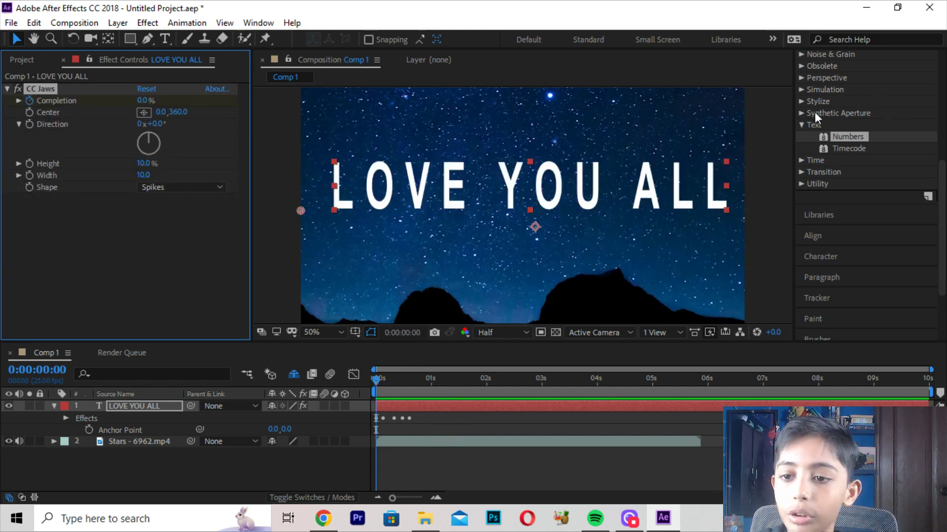
{"action": "left_click", "coordinate": [796, 138]}
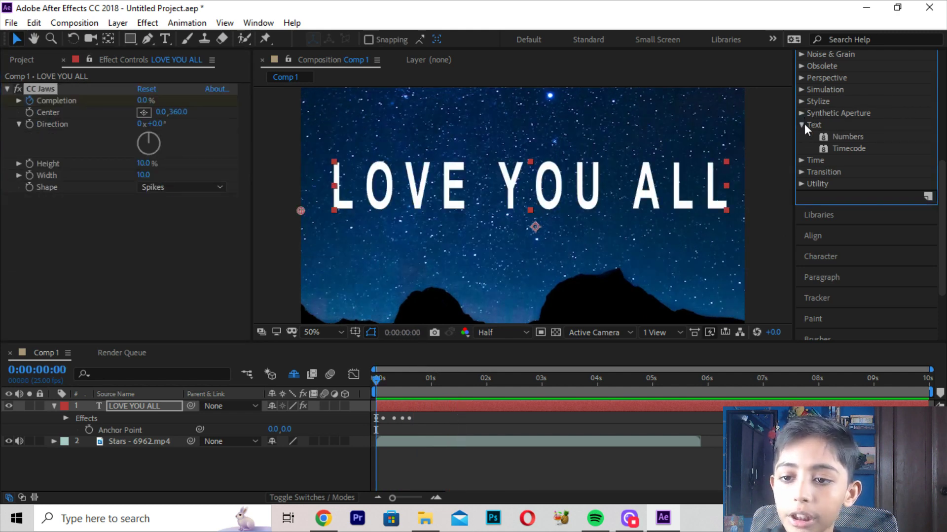
{"action": "left_click", "coordinate": [802, 125]}
{"action": "left_click", "coordinate": [803, 101]}
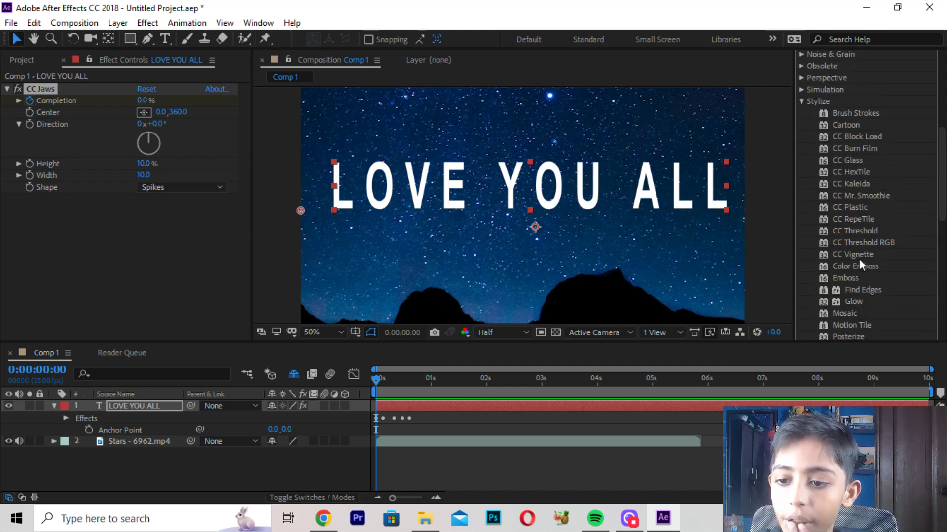
- Apply CC HexTile to the LOVE YOU ALL text and scrub its Radius up to 1454
{"action": "mouse_move", "coordinate": [851, 172]}
{"action": "left_mouse_down"}
{"action": "mouse_move", "coordinate": [718, 182]}
{"action": "mouse_move", "coordinate": [598, 161]}
{"action": "left_mouse_up"}
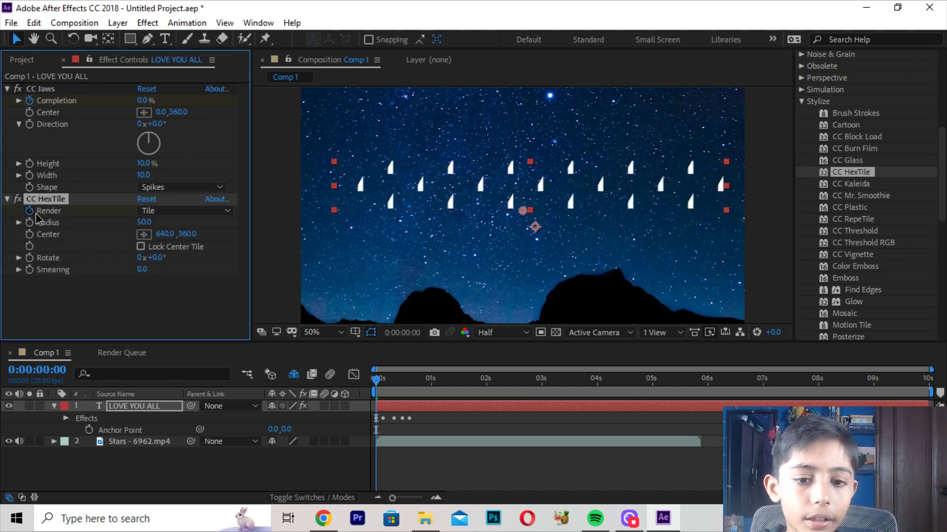
{"action": "key", "text": "space"}
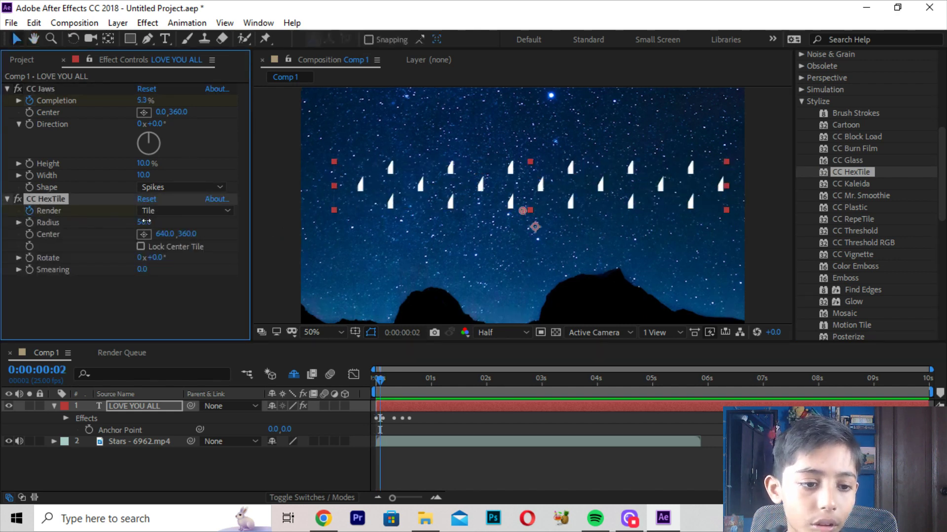
{"action": "mouse_move", "coordinate": [148, 221]}
{"action": "left_mouse_down"}
{"action": "mouse_move", "coordinate": [167, 231]}
{"action": "mouse_move", "coordinate": [250, 233]}
{"action": "left_mouse_up"}
{"action": "left_click_drag", "start_coordinate": [492, 234], "coordinate": [320, 233]}
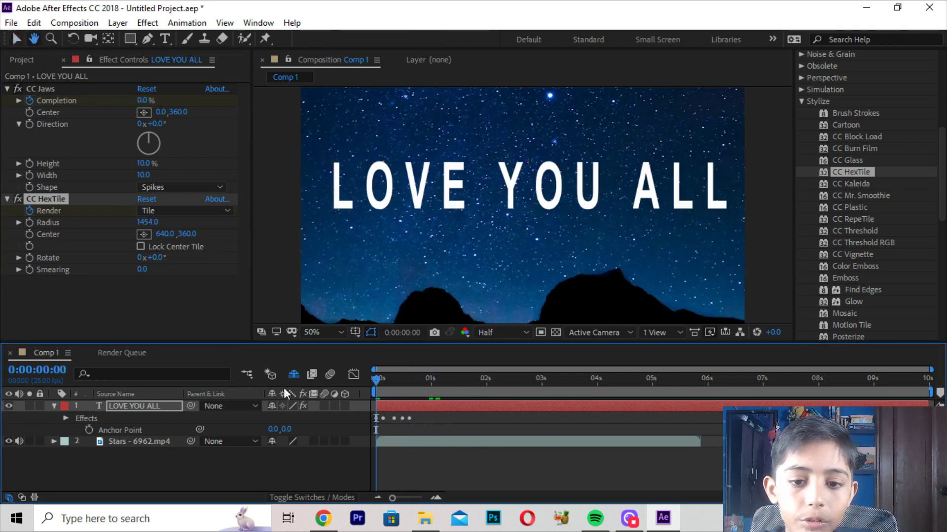
- Keyframe HexTile Radius from frame 0, raising it every few frames to 2682 by 0:00:09
{"action": "left_click", "coordinate": [448, 415]}
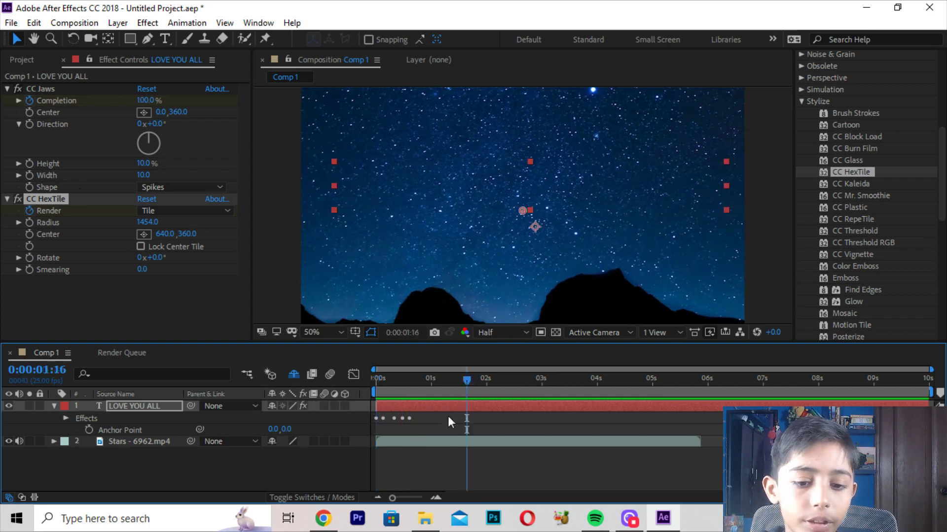
{"action": "key", "text": "Home"}
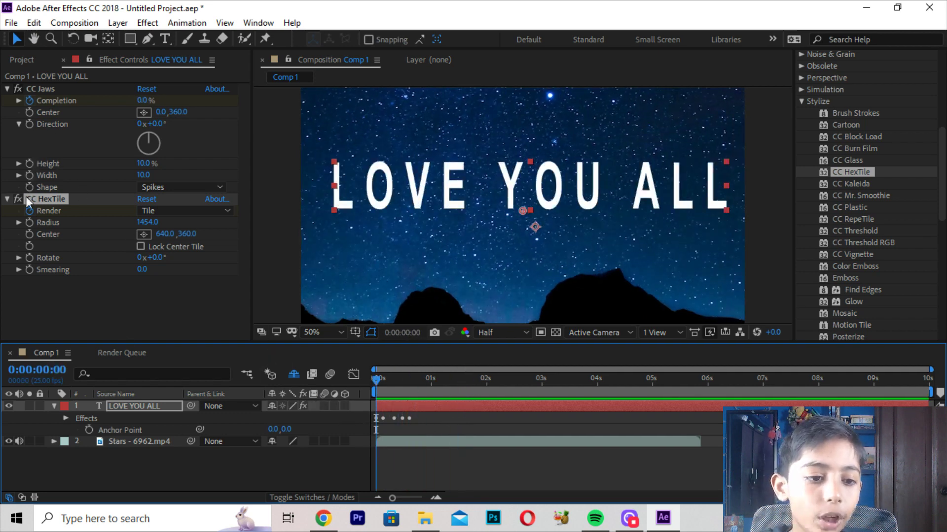
{"action": "left_click", "coordinate": [28, 222]}
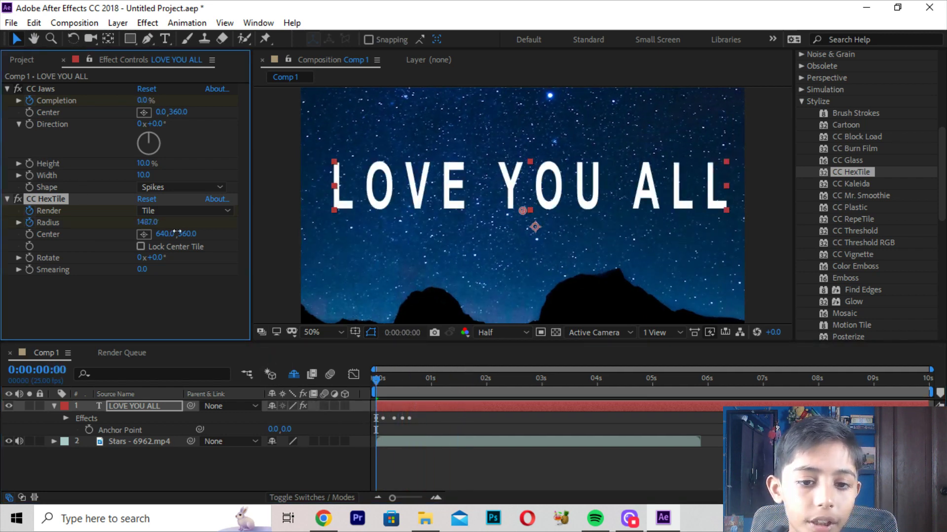
{"action": "key", "text": "Page_Down"}
{"action": "key", "text": "Page_Down"}
{"action": "key", "text": "Page_Down"}
{"action": "left_click_drag", "start_coordinate": [144, 222], "coordinate": [210, 225]}
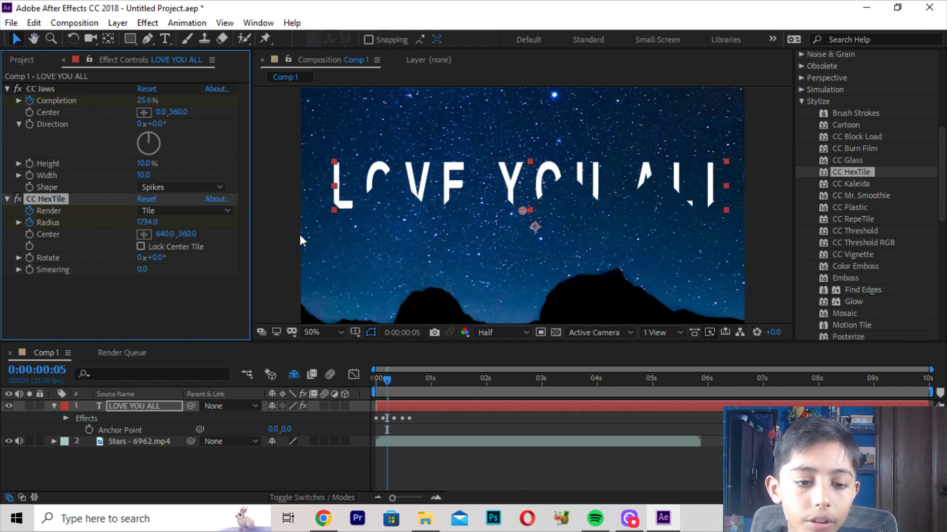
{"action": "key", "text": "Page_Down"}
{"action": "key", "text": "Page_Down"}
{"action": "key", "text": "Page_Down"}
{"action": "left_click_drag", "start_coordinate": [147, 222], "coordinate": [314, 236]}
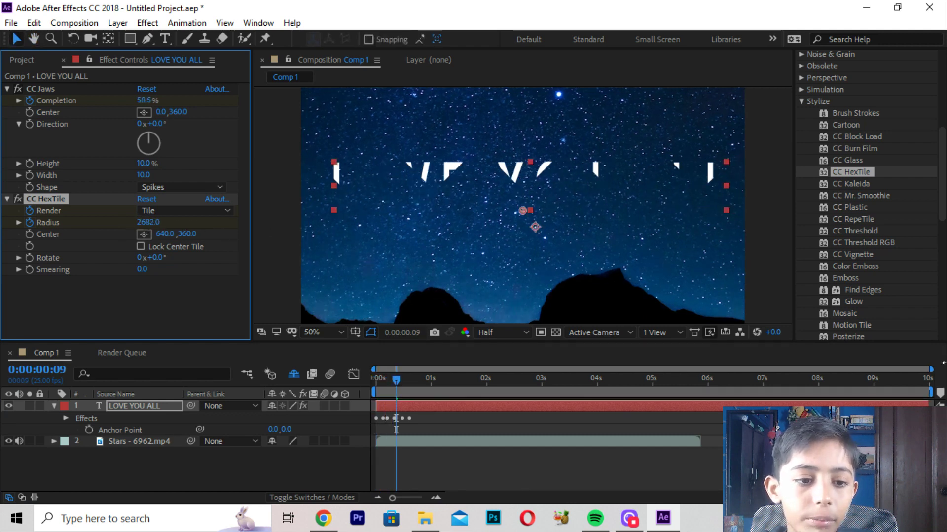
{"action": "left_click", "coordinate": [170, 212]}
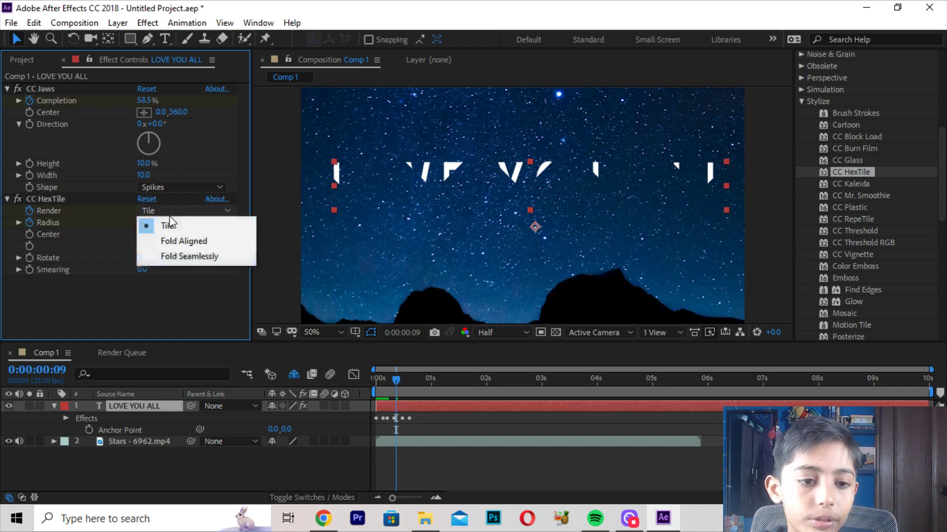
- Set CC HexTile Render to Fold Seamlessly, preview, and return to frame 0
{"action": "left_click", "coordinate": [168, 256]}
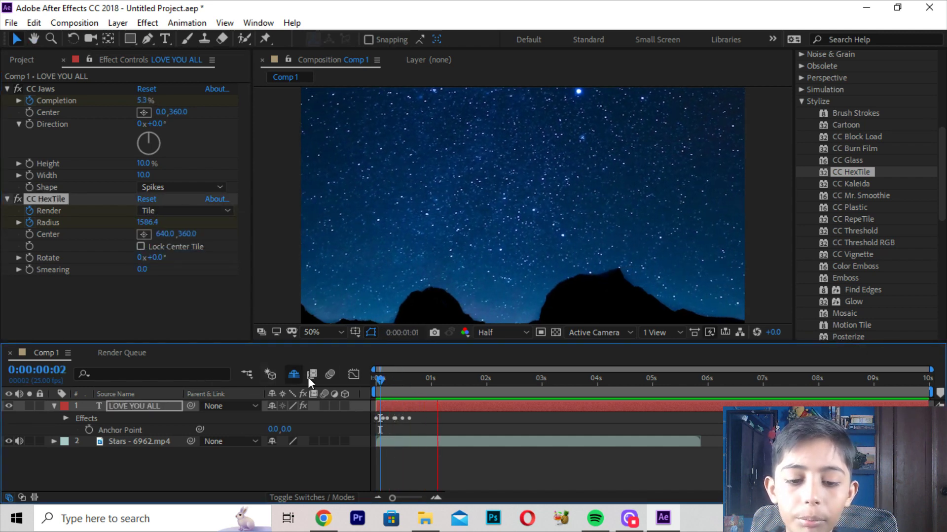
{"action": "key", "text": "space"}
{"action": "key", "text": "Home"}
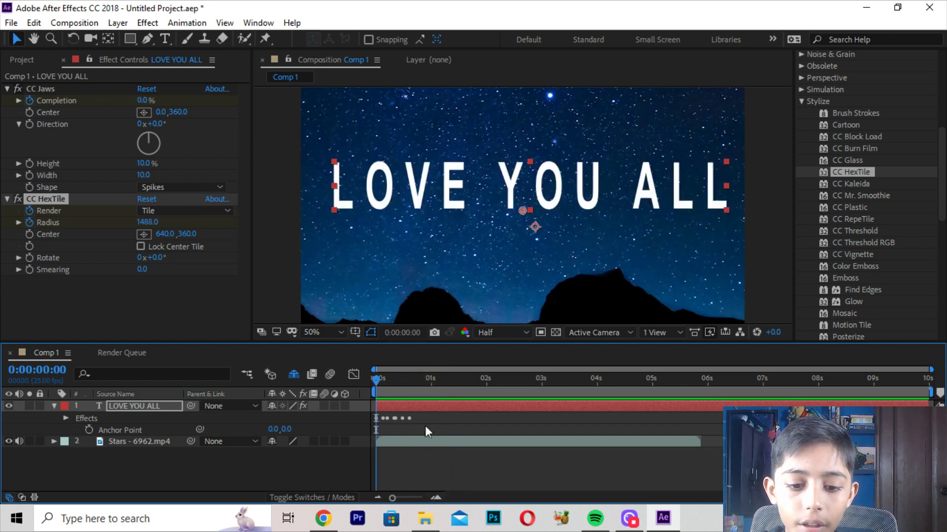
{"action": "left_click_drag", "start_coordinate": [427, 430], "coordinate": [401, 428]}
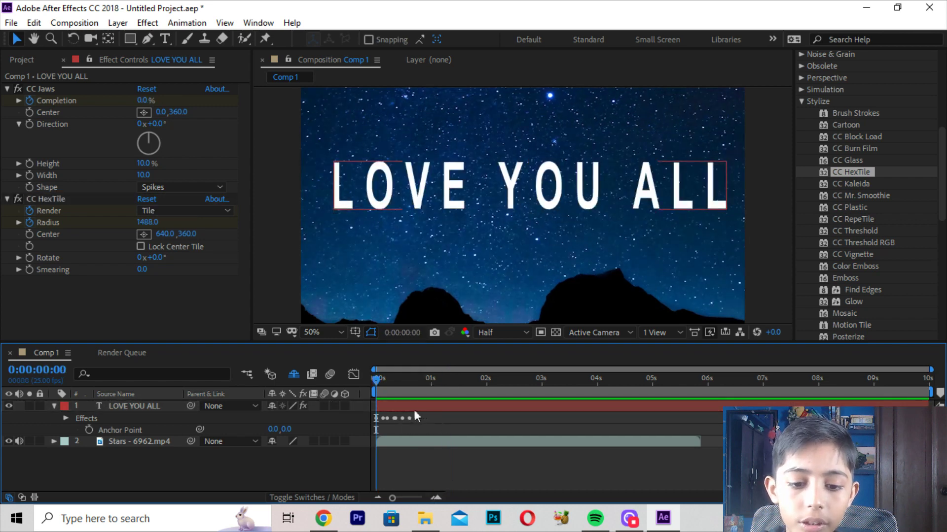
{"action": "left_click", "coordinate": [109, 405]}
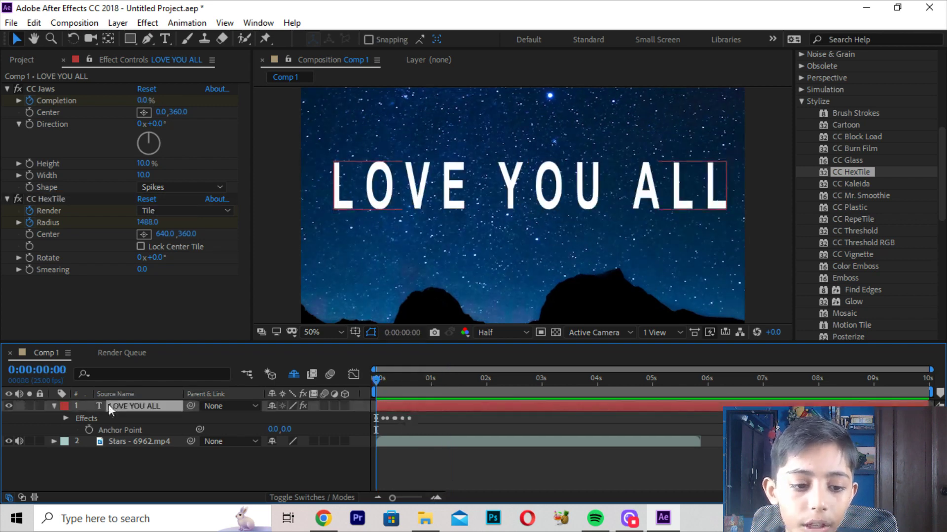
{"action": "left_click", "coordinate": [410, 414]}
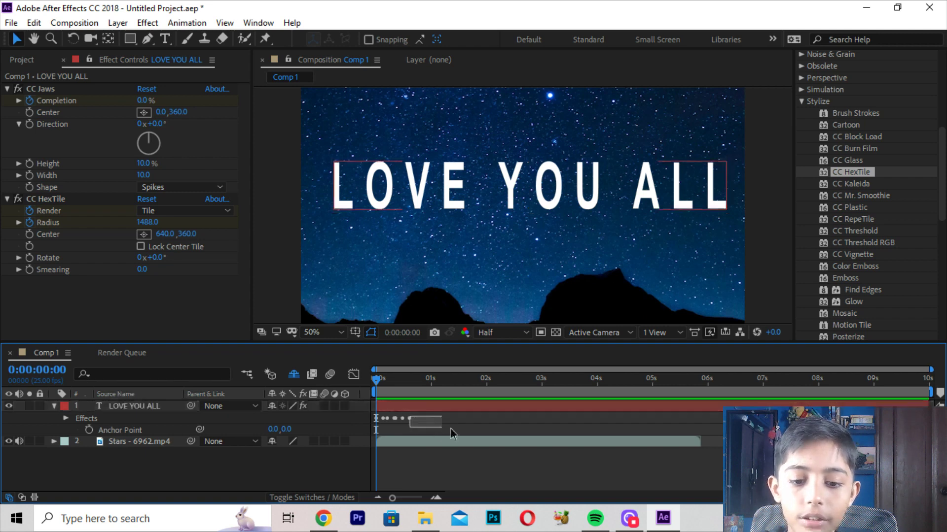
- Test removing CC Jaws, preview with only HexTile, then undo the deletion
{"action": "left_click", "coordinate": [74, 198]}
{"action": "left_click", "coordinate": [71, 90]}
{"action": "key", "text": "Delete"}
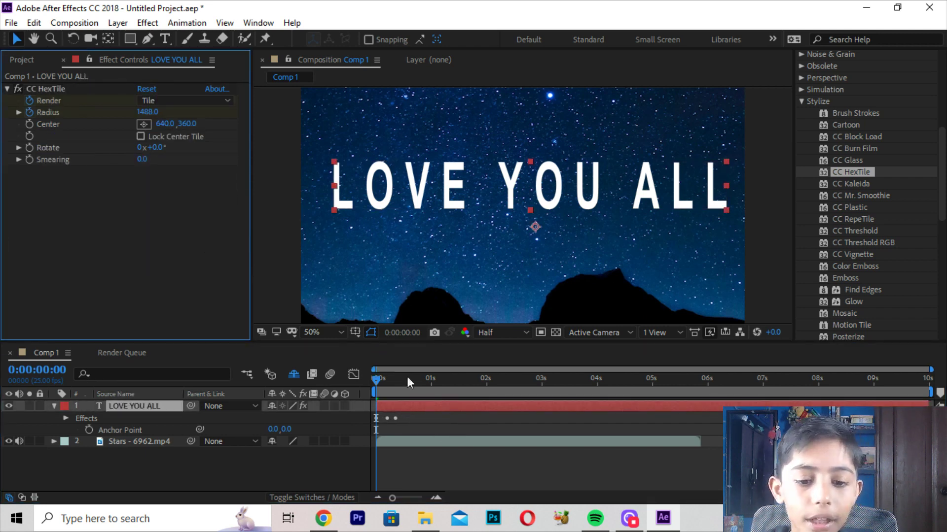
{"action": "key", "text": "space"}
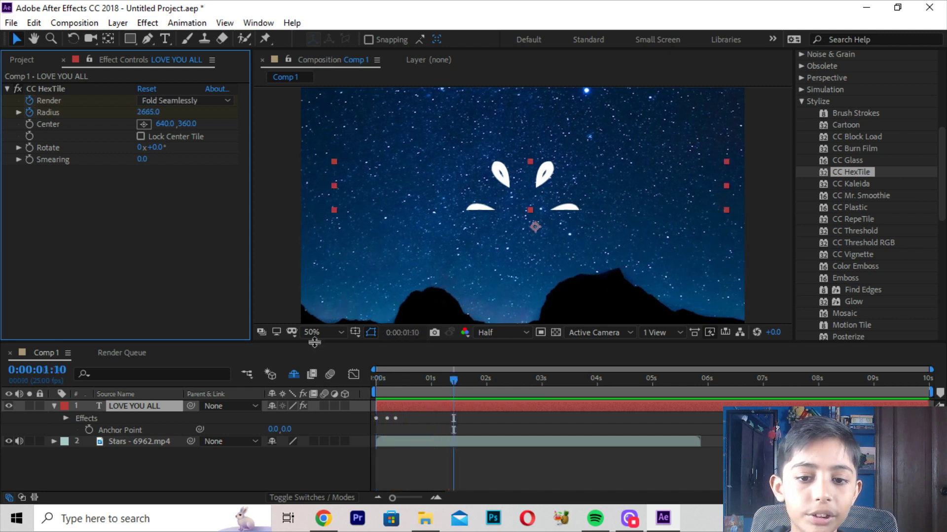
{"action": "key", "text": "ctrl+z"}
{"action": "key", "text": "space"}
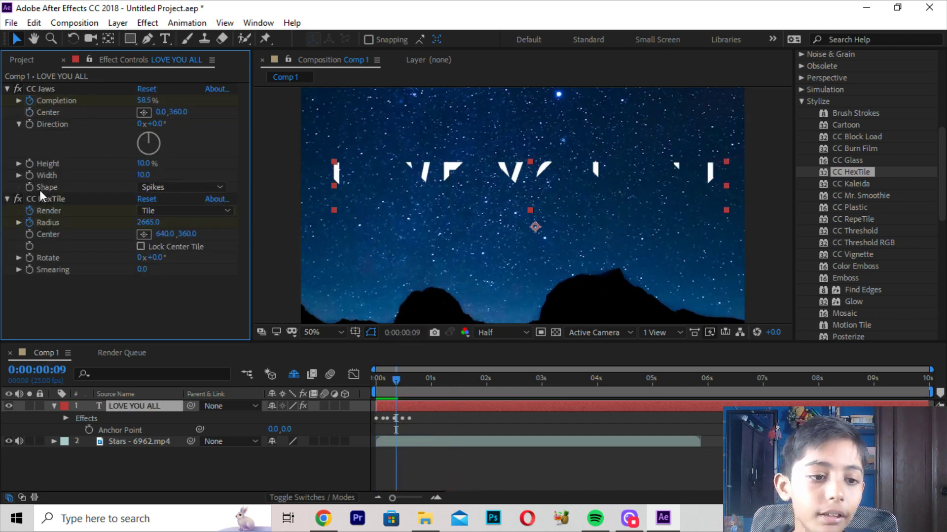
- Delete CC HexTile, then undo a mistaken CC Mr. Smoothie application
{"action": "left_click", "coordinate": [51, 199]}
{"action": "key", "text": "Delete"}
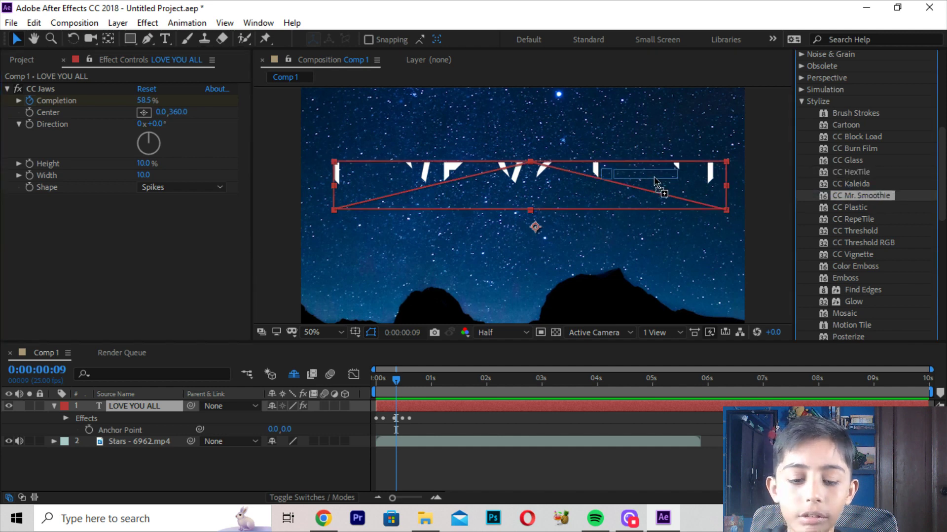
{"action": "left_click_drag", "start_coordinate": [881, 194], "coordinate": [482, 309]}
{"action": "key", "text": "ctrl+z"}
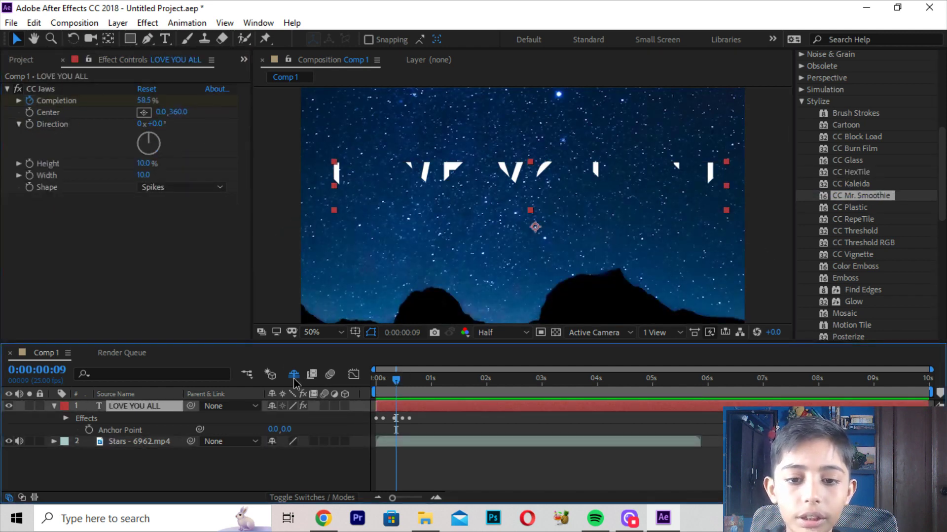
- Apply CC Mr. Smoothie at frame 0 and keyframe Smoothness rising from about 23.8, then preview
{"action": "left_click_drag", "start_coordinate": [395, 381], "coordinate": [376, 381]}
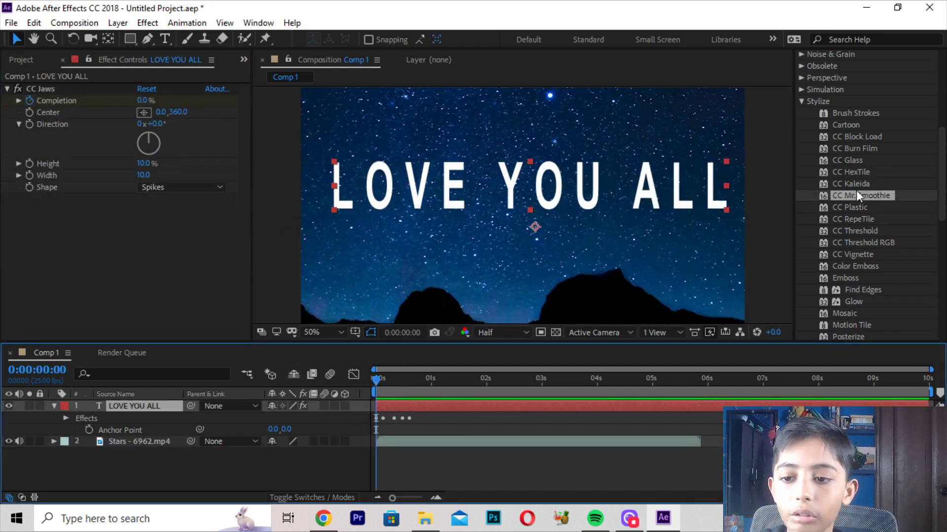
{"action": "left_click_drag", "start_coordinate": [862, 201], "coordinate": [386, 137]}
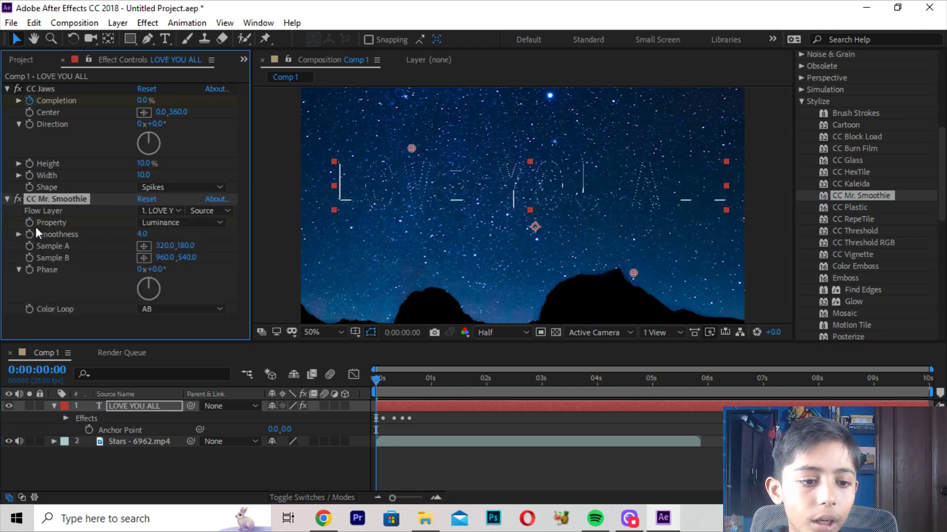
{"action": "left_click_drag", "start_coordinate": [142, 235], "coordinate": [393, 263]}
{"action": "key", "text": "space"}
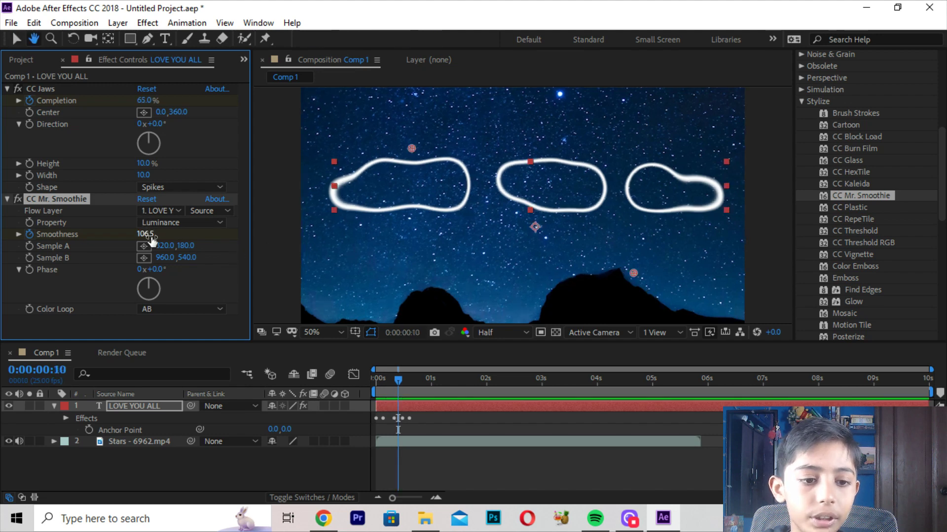
{"action": "left_click_drag", "start_coordinate": [393, 262], "coordinate": [554, 273]}
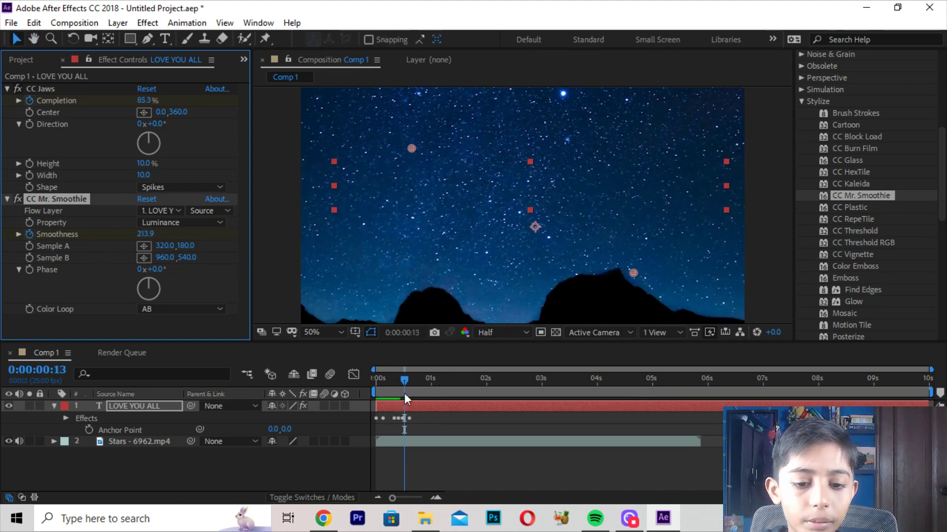
{"action": "key", "text": "space"}
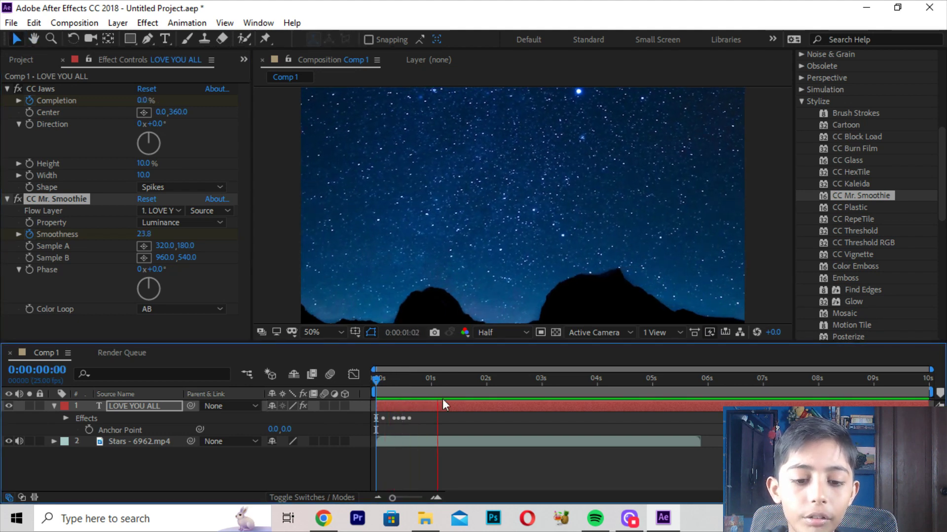
{"action": "key", "text": "space"}
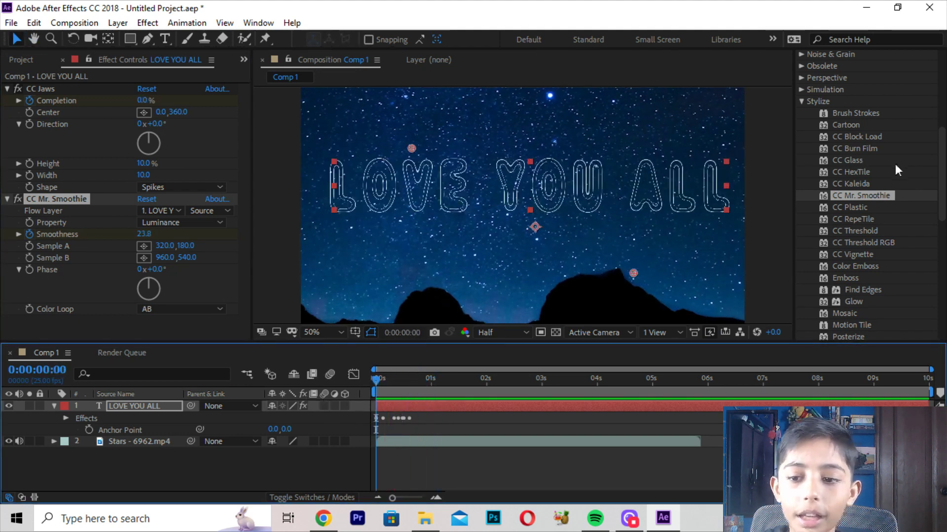
- Apply CC Glass with Height 100 and animate Softness from 20 up to 188.7, then preview
{"action": "left_click_drag", "start_coordinate": [855, 156], "coordinate": [620, 180]}
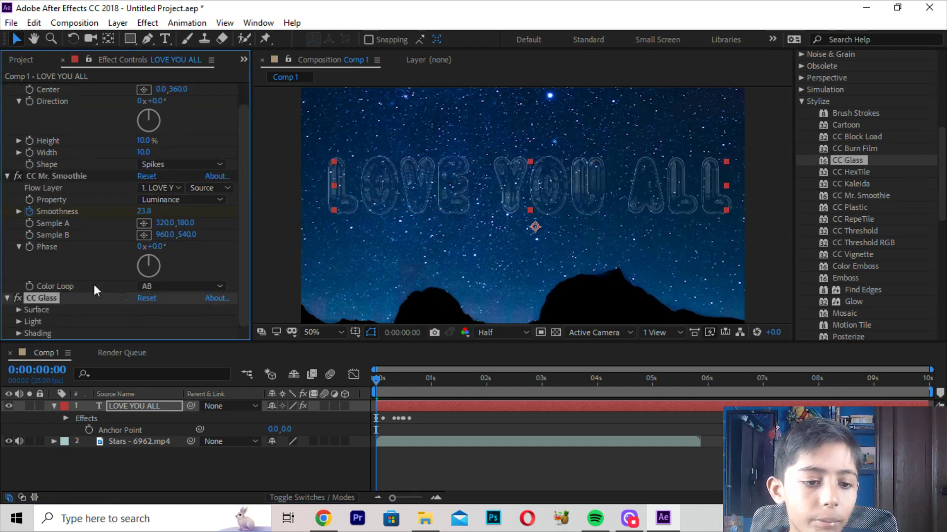
{"action": "left_click", "coordinate": [18, 309]}
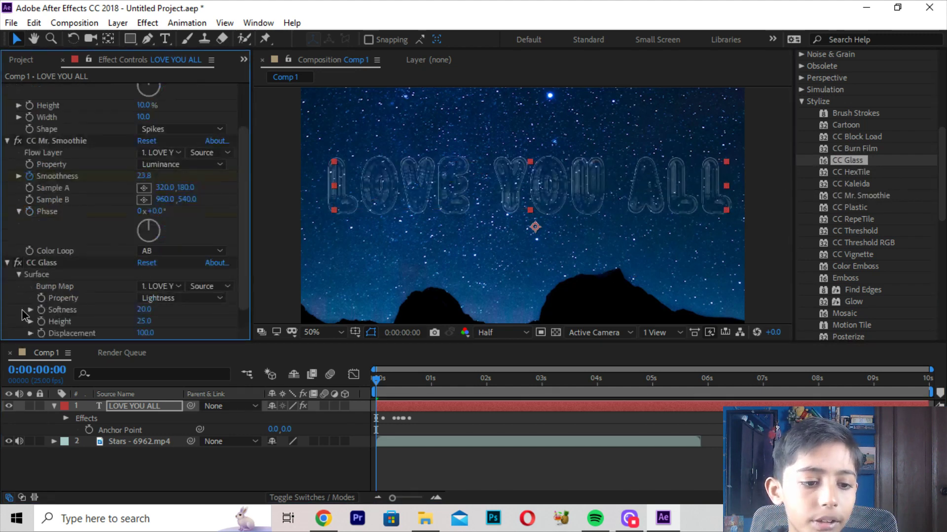
{"action": "left_click", "coordinate": [45, 295]}
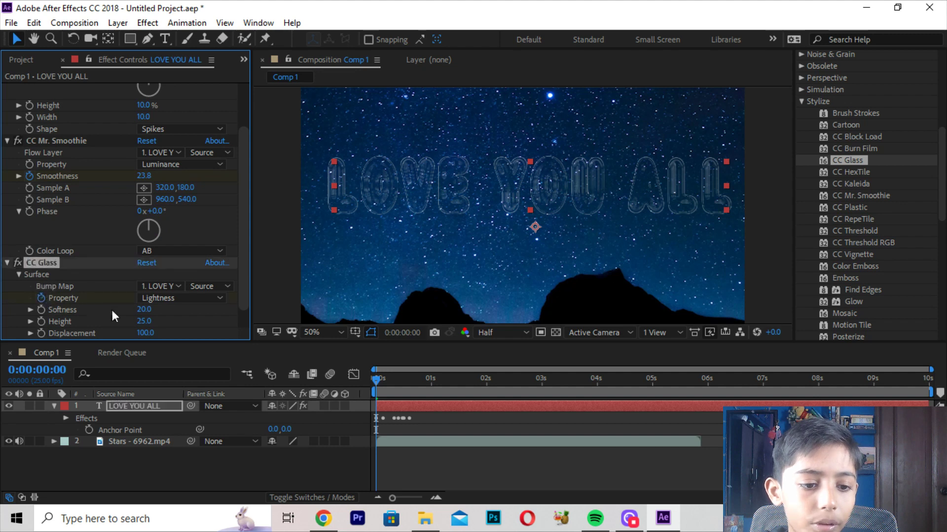
{"action": "left_click", "coordinate": [40, 309]}
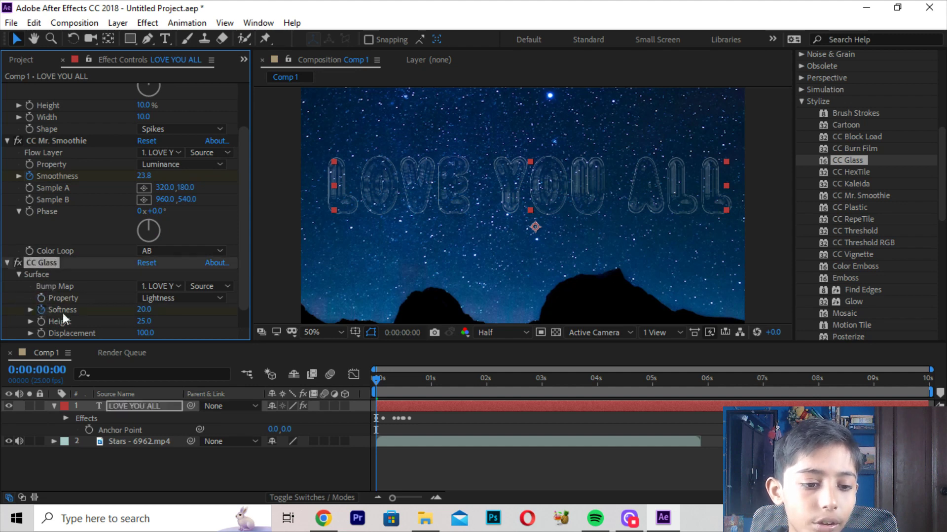
{"action": "left_click_drag", "start_coordinate": [144, 322], "coordinate": [170, 320]}
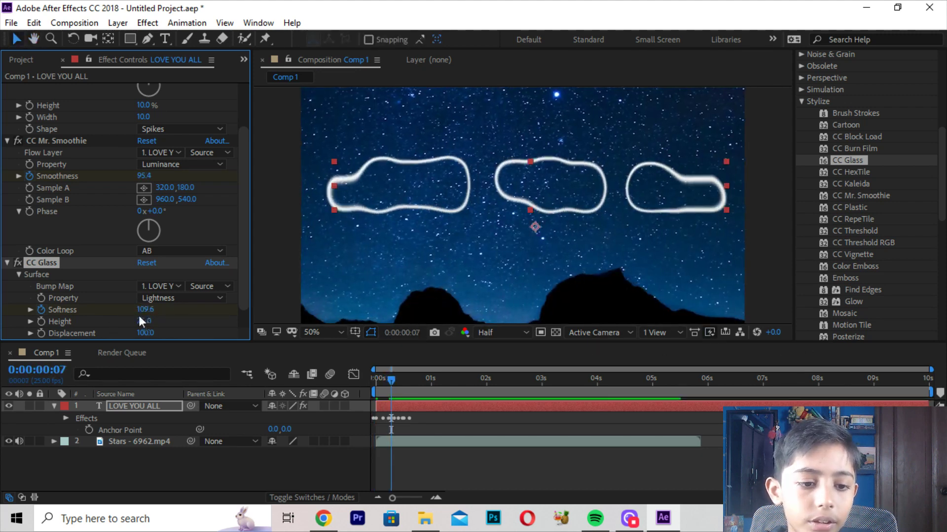
{"action": "mouse_move", "coordinate": [142, 312]}
{"action": "left_mouse_down"}
{"action": "mouse_move", "coordinate": [172, 317]}
{"action": "mouse_move", "coordinate": [163, 322]}
{"action": "left_mouse_up"}
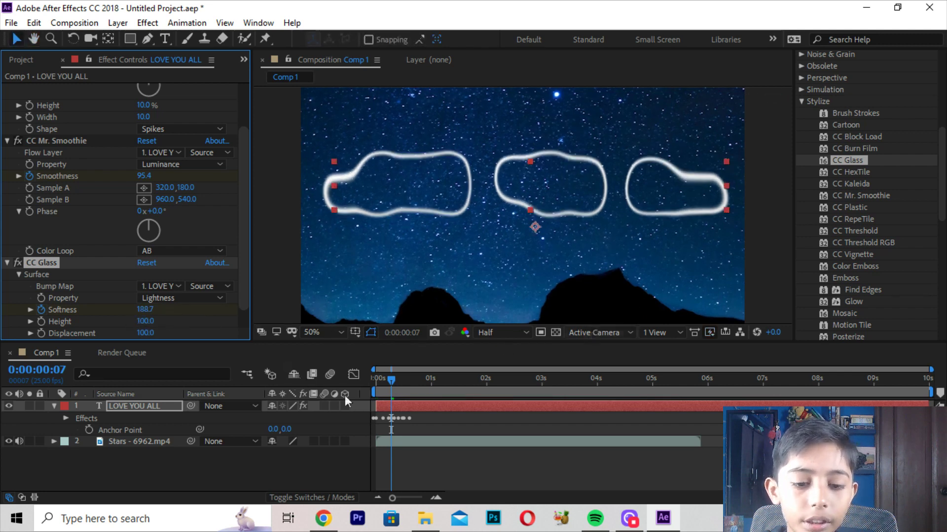
{"action": "key", "text": "space"}
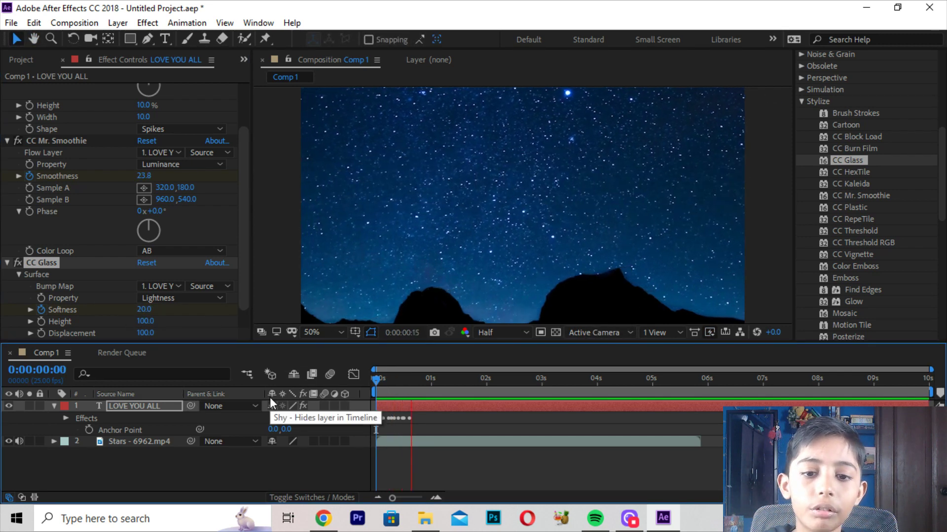
- Stop the preview and delete the CC Glass effect from the LOVE YOU ALL text
{"action": "key", "text": "space"}
{"action": "left_click", "coordinate": [49, 263]}
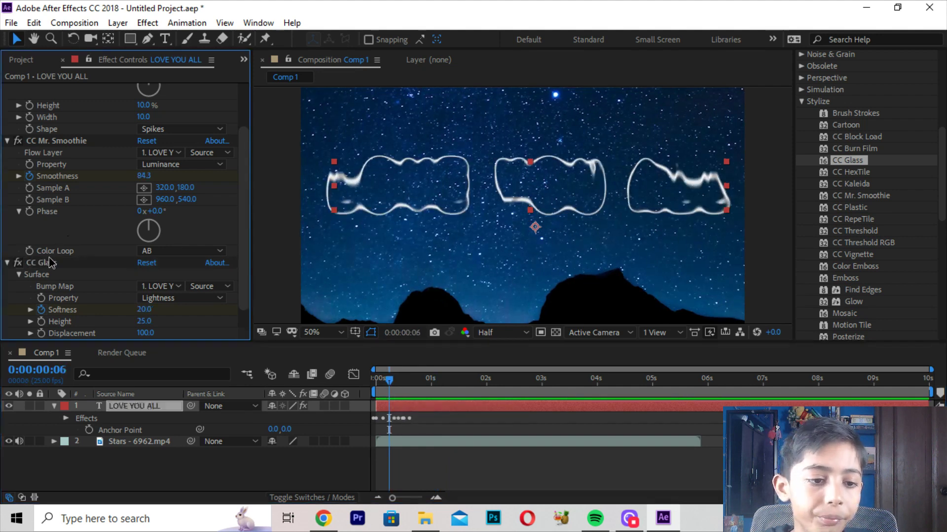
{"action": "left_click", "coordinate": [58, 263]}
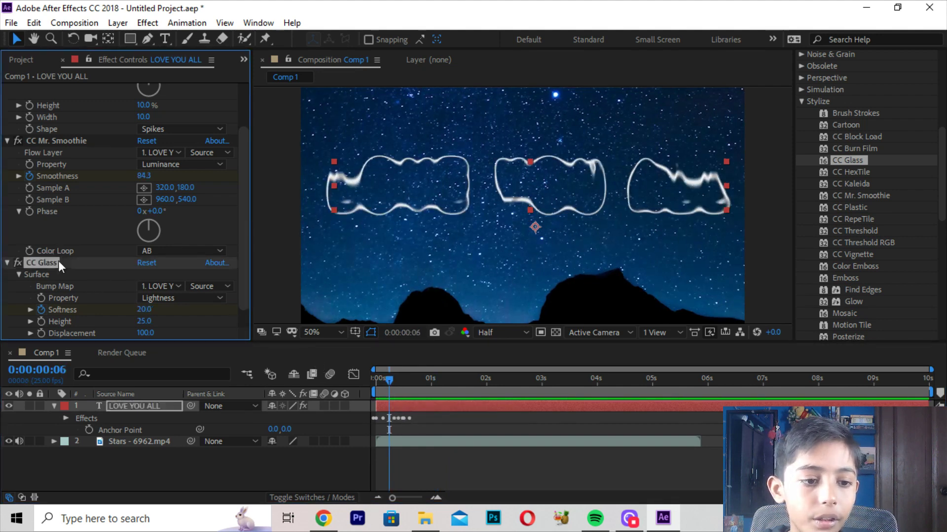
{"action": "key", "text": "Delete"}
- Preview from the first frame, then delete CC Mr. Smoothie so only CC Jaws remains
{"action": "left_click_drag", "start_coordinate": [391, 379], "coordinate": [375, 379]}
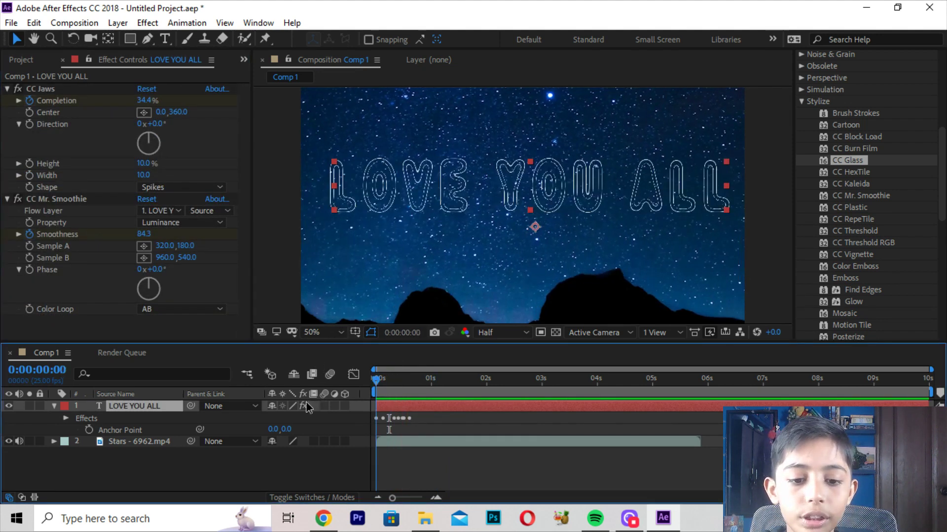
{"action": "key", "text": "space"}
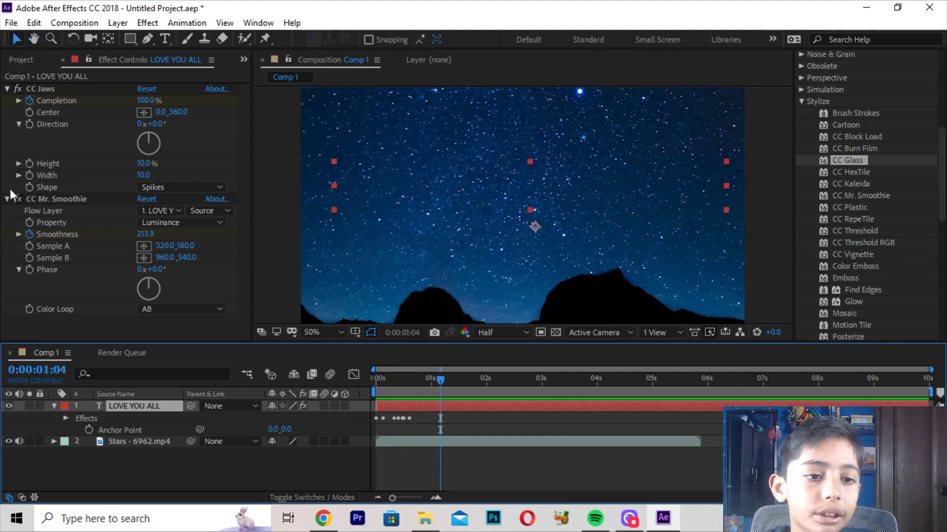
{"action": "left_click", "coordinate": [60, 199]}
{"action": "key", "text": "Delete"}
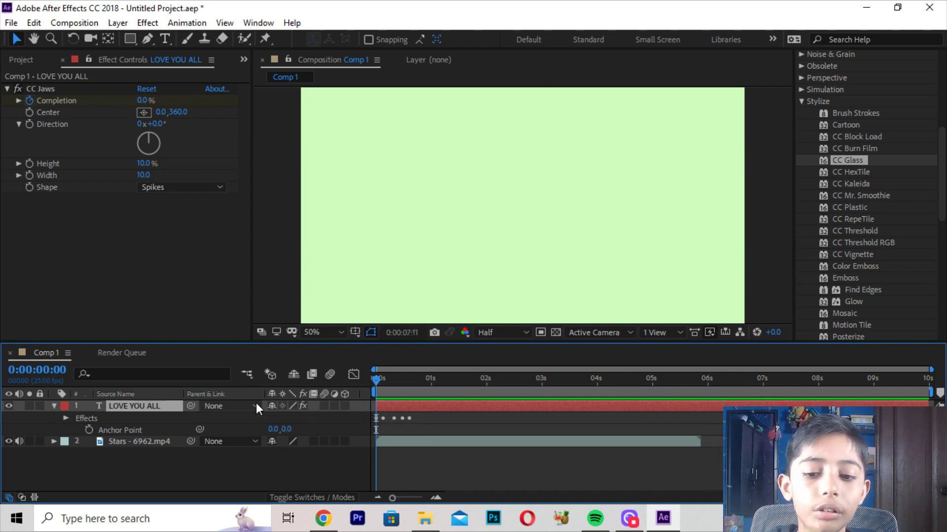
- Stop the preview and jump to 0:00:00:00, where LOVE YOU ALL shows whole with CC Jaws at 0%
{"action": "key", "text": "space"}
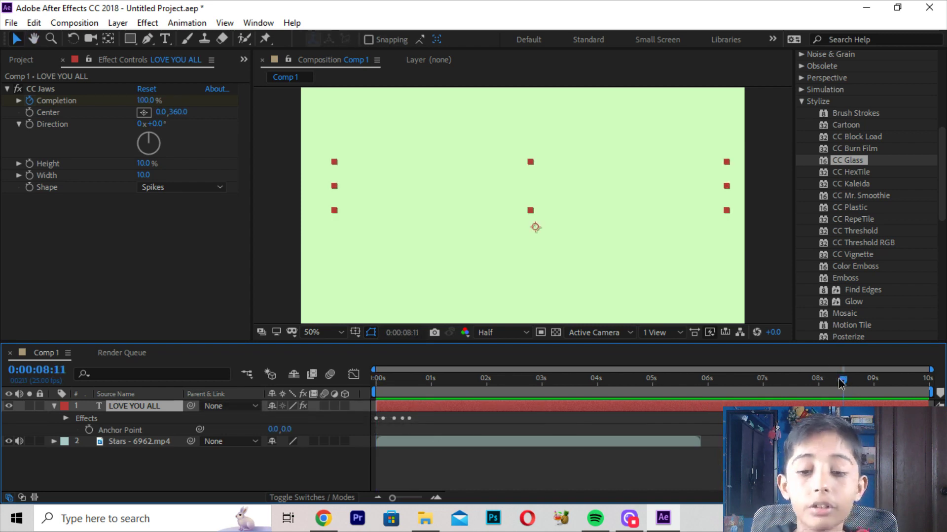
{"action": "key", "text": "Home"}
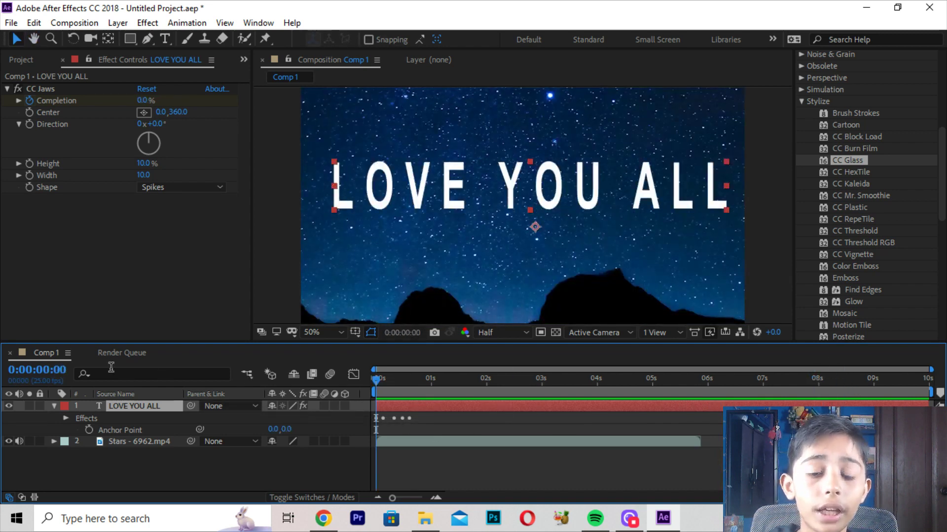